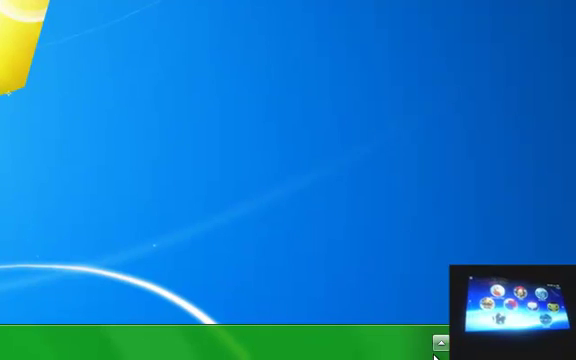
left_click(440, 342)
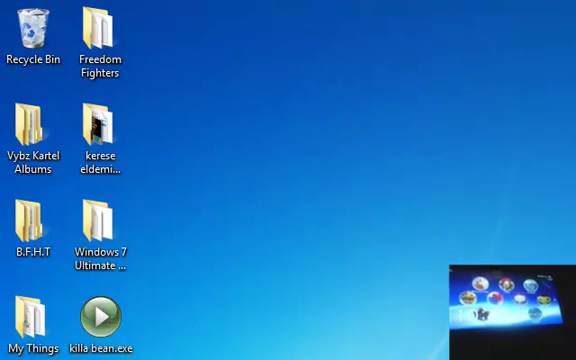